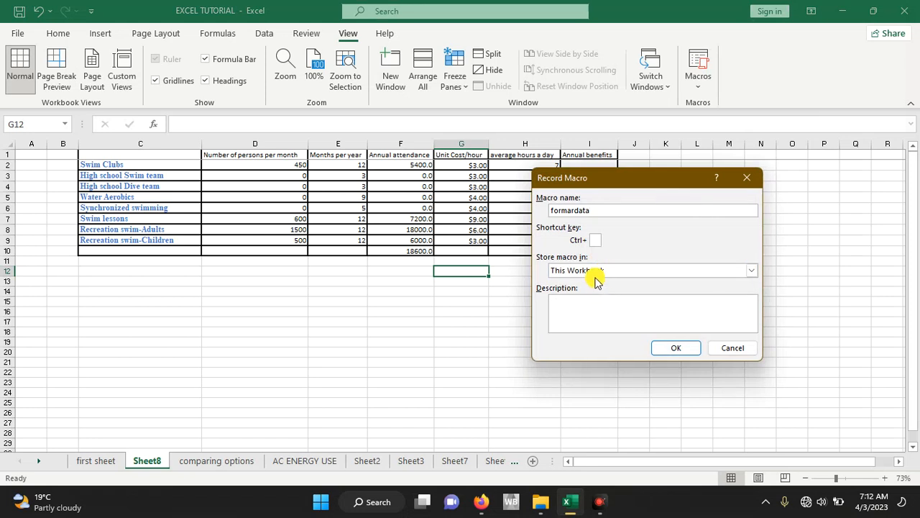
# - Store the macro formardata in This Workbook and start recording it
pyautogui.click(574, 270)
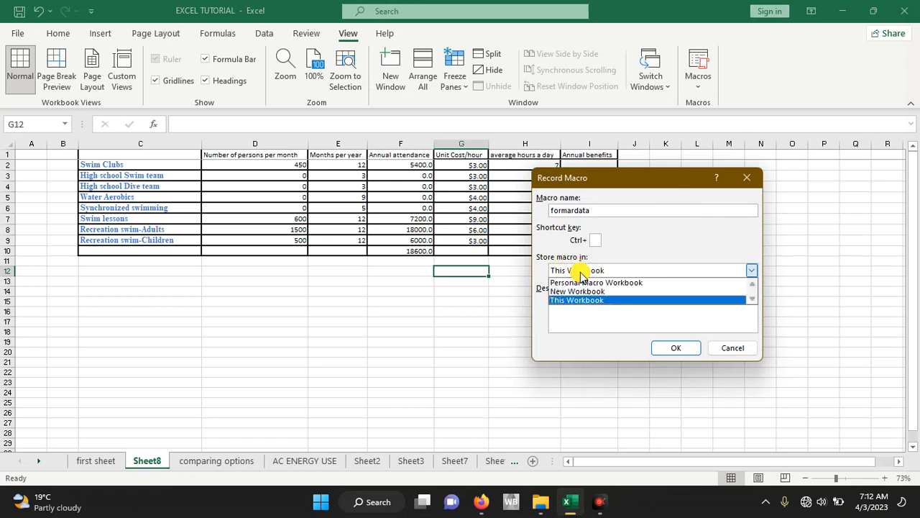
pyautogui.click(581, 274)
pyautogui.click(580, 304)
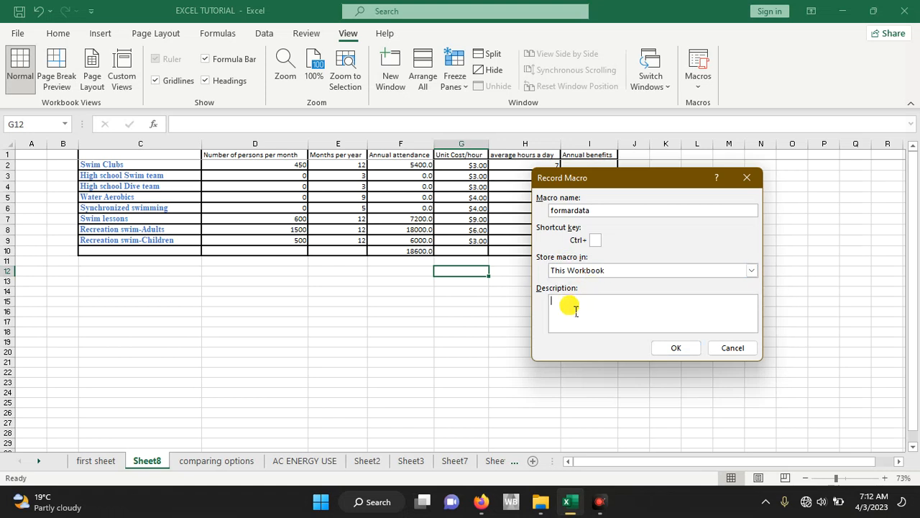
pyautogui.click(674, 348)
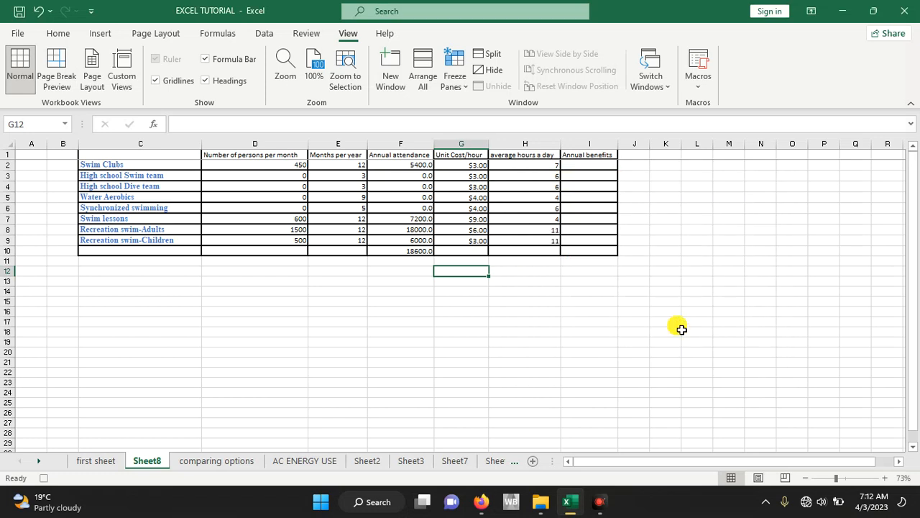
# - Calculate the Swim Clubs' annual benefits in I2 with =H2*G2*F2 and fill the formula down to I9
pyautogui.click(594, 167)
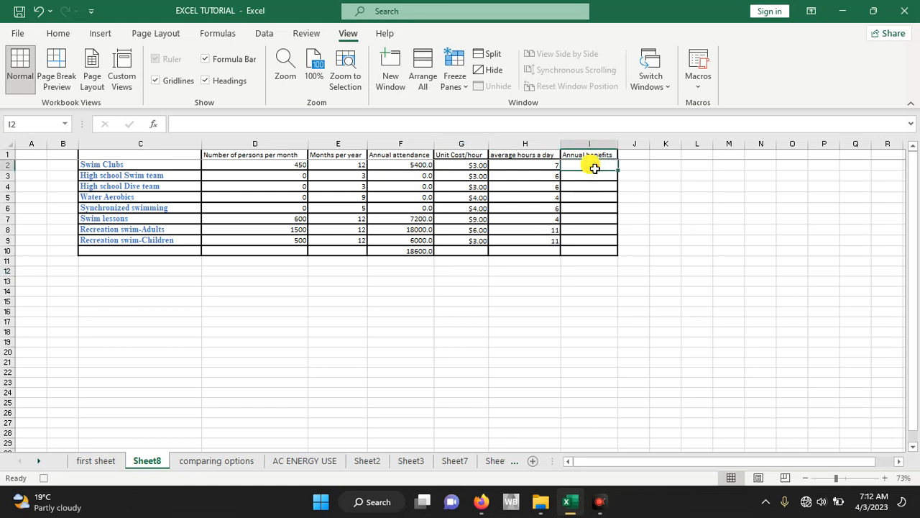
pyautogui.write('=')
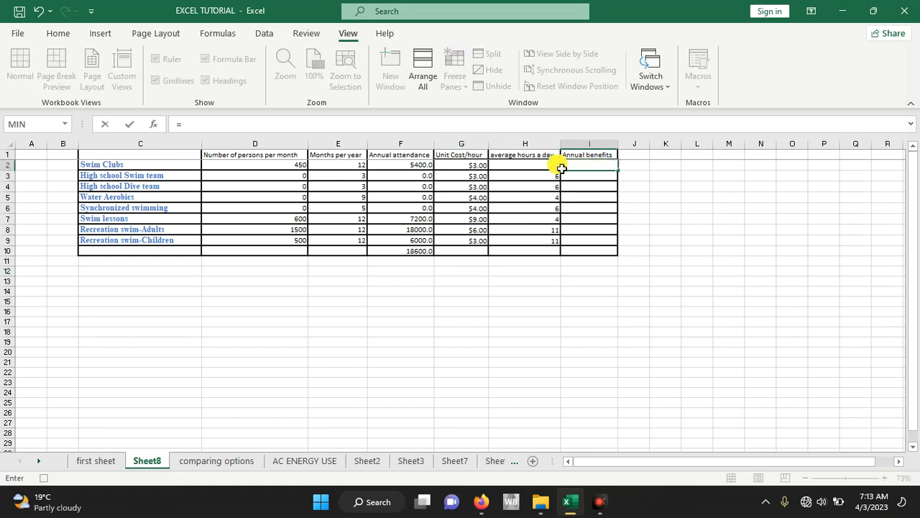
pyautogui.click(540, 167)
pyautogui.write('*')
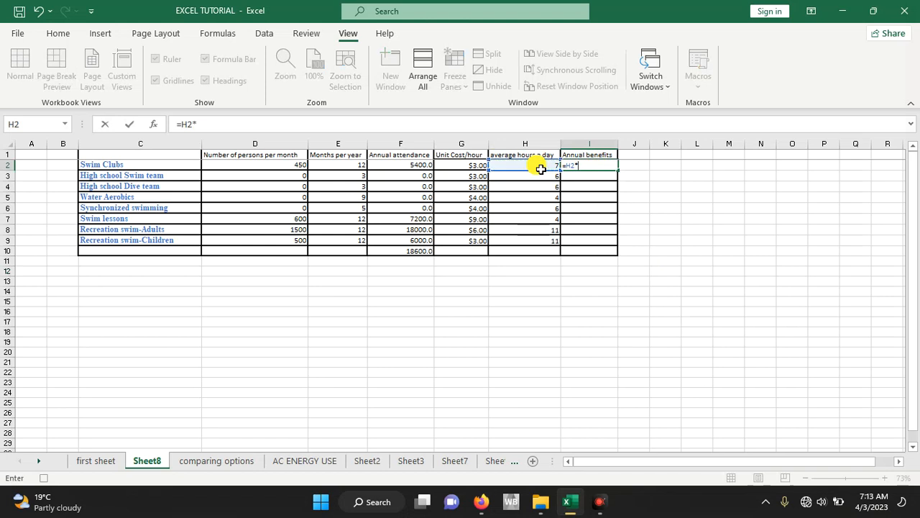
pyautogui.click(479, 168)
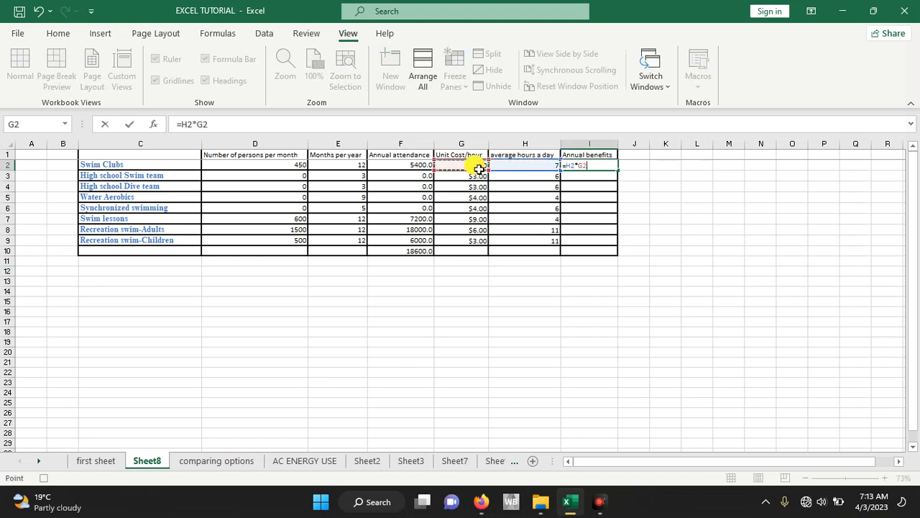
pyautogui.write('*')
pyautogui.moveTo(413, 158); pyautogui.dragTo(410, 164)
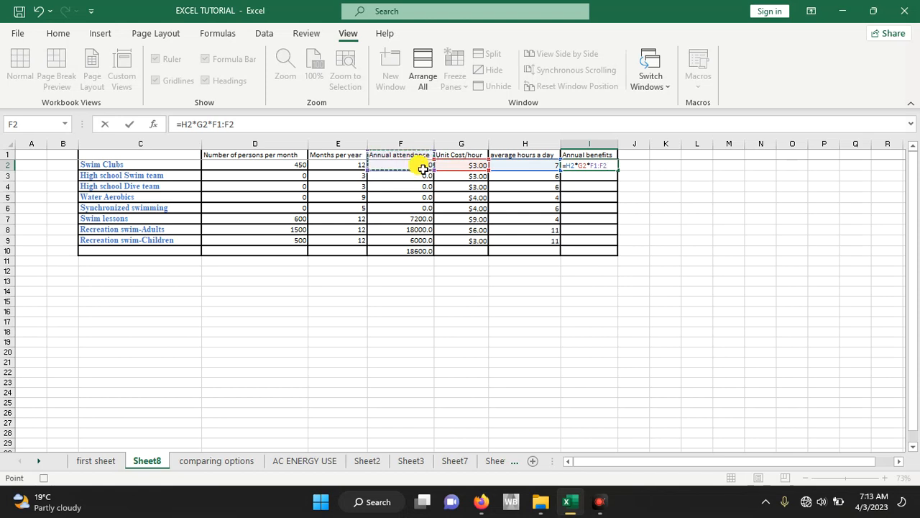
pyautogui.click(423, 167)
pyautogui.press('Return')
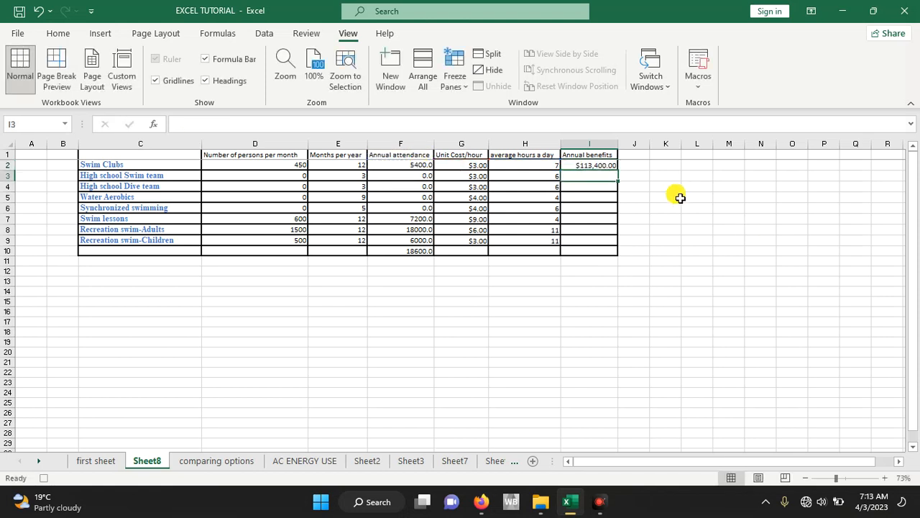
pyautogui.click(611, 168)
pyautogui.moveTo(620, 174); pyautogui.dragTo(615, 246)
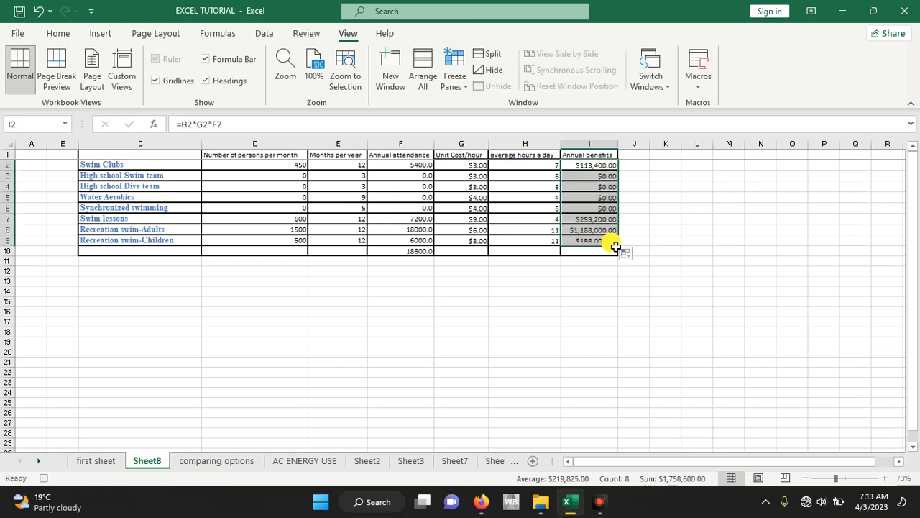
# - Total the annual benefits in I10 with a SUM of I2:I9
pyautogui.click(591, 254)
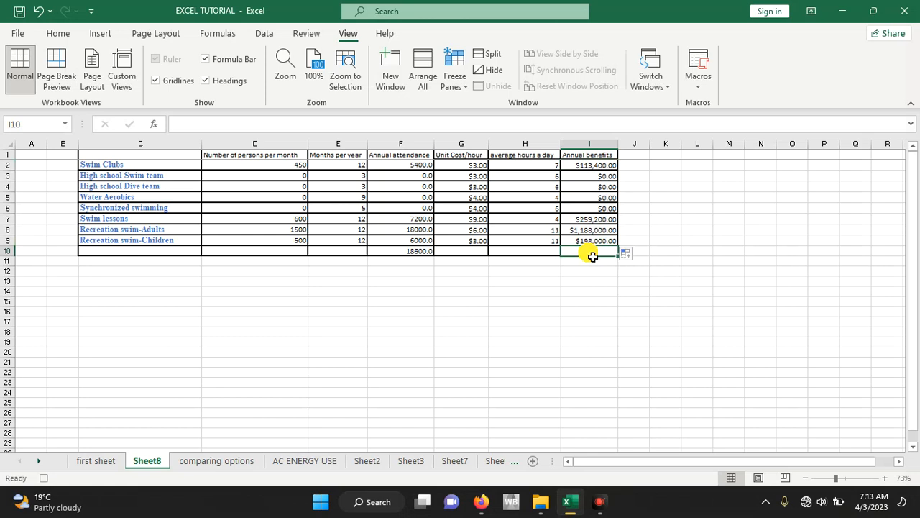
pyautogui.write('=')
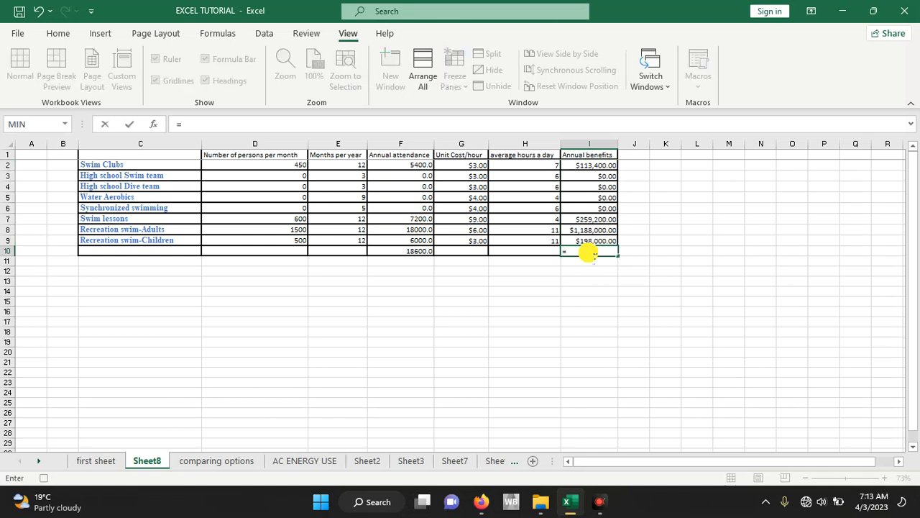
pyautogui.write('sum')
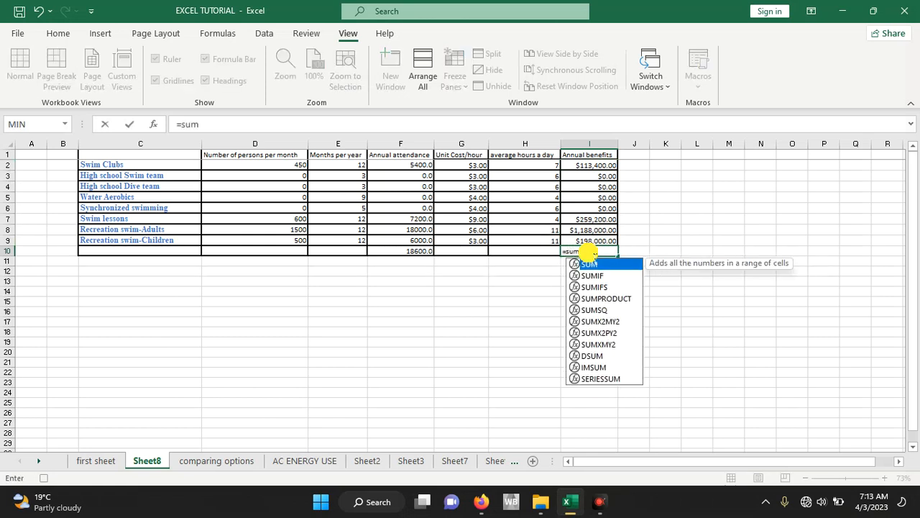
pyautogui.write('(')
pyautogui.moveTo(584, 167); pyautogui.dragTo(583, 242)
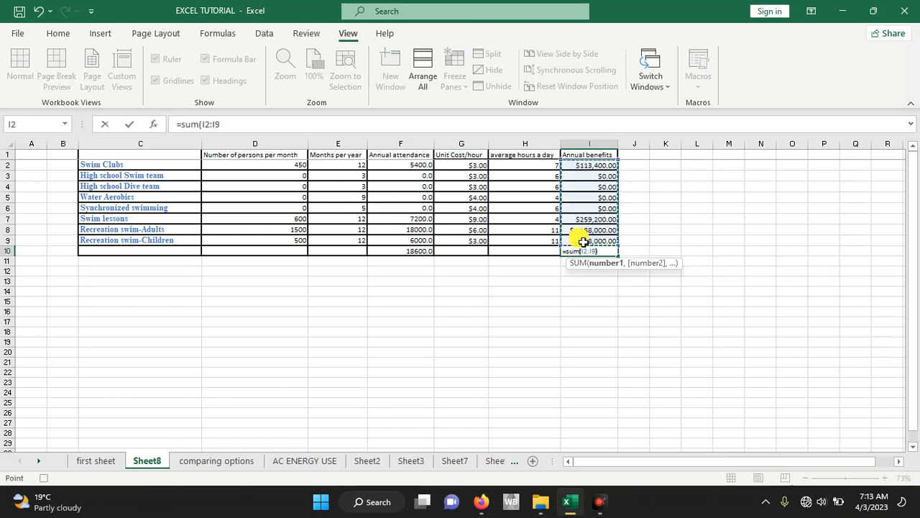
pyautogui.press('Return')
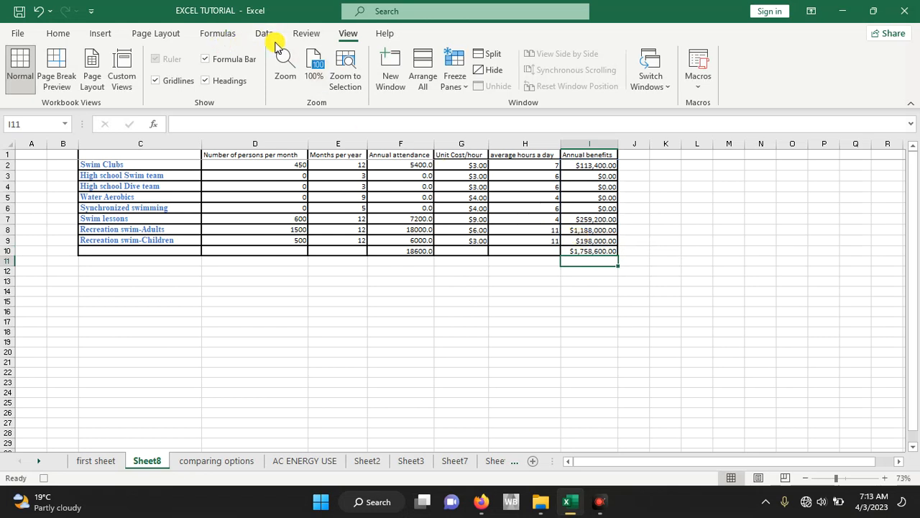
# - Hide the sheet's gridlines and apply solid inside borders to the whole table C1:I10
pyautogui.click(156, 80)
pyautogui.click(283, 351)
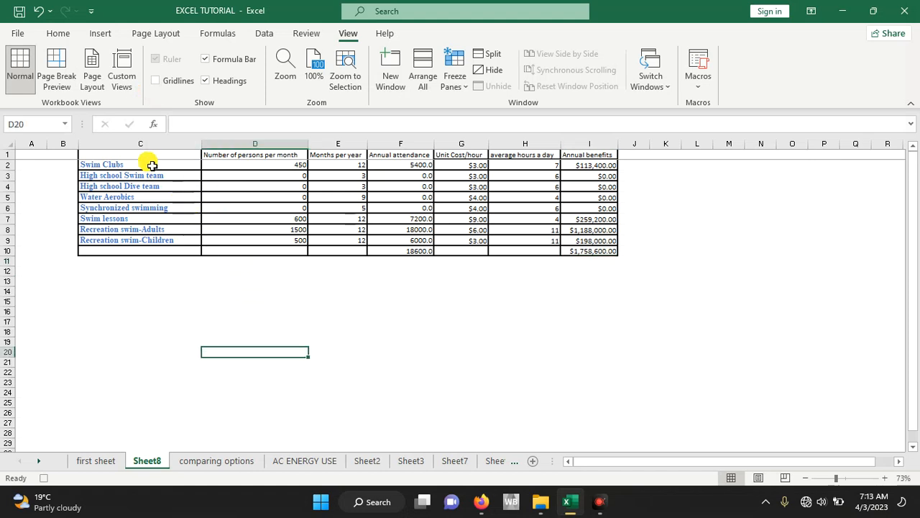
pyautogui.moveTo(137, 160); pyautogui.dragTo(573, 251)
pyautogui.rightClick(573, 251)
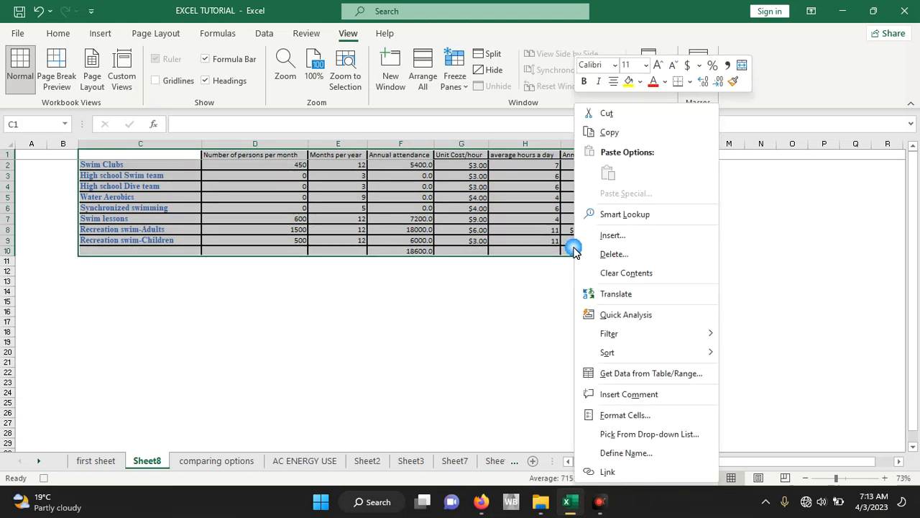
pyautogui.click(620, 414)
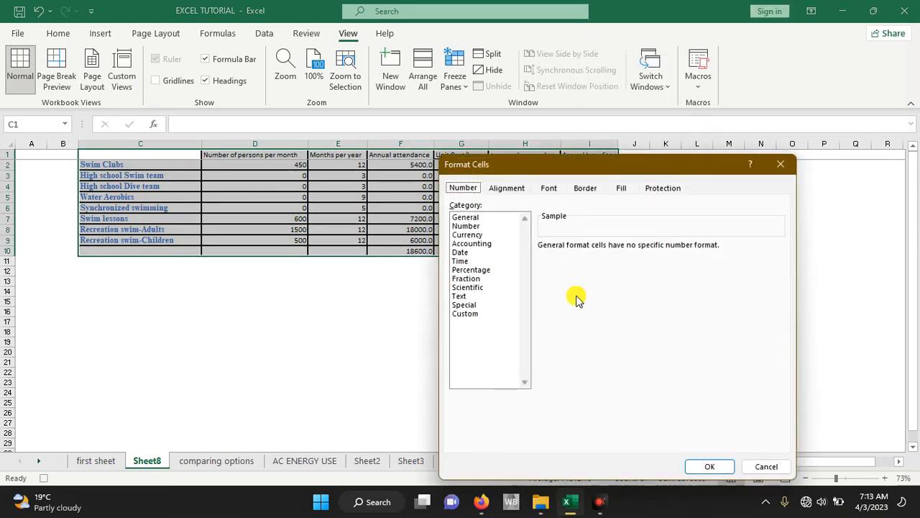
pyautogui.click(585, 188)
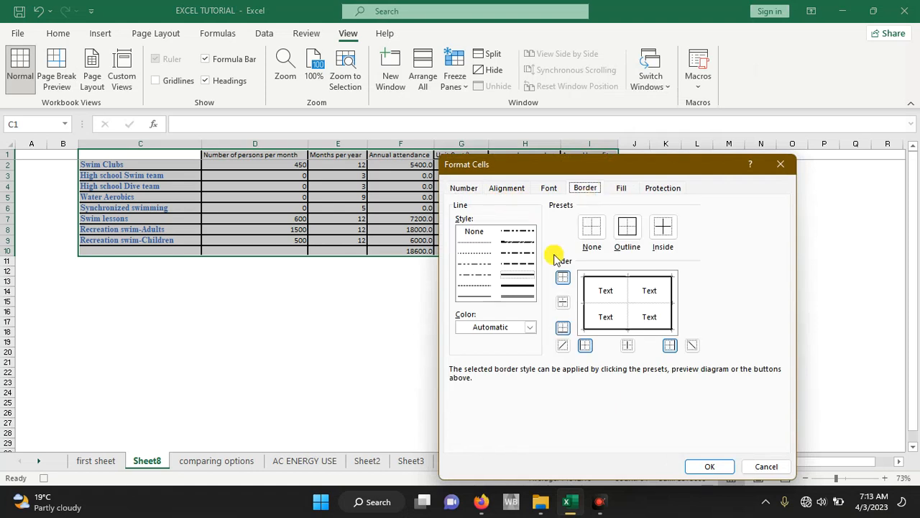
pyautogui.click(522, 271)
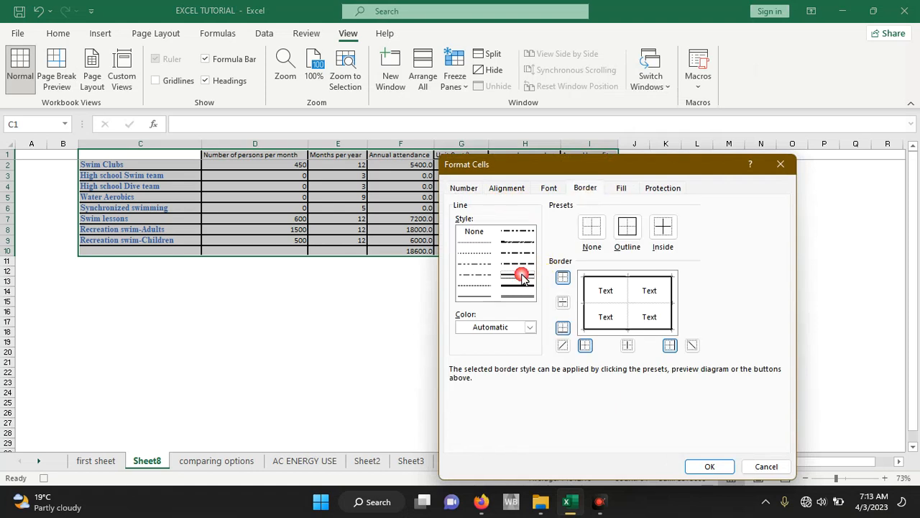
pyautogui.click(658, 241)
pyautogui.click(711, 467)
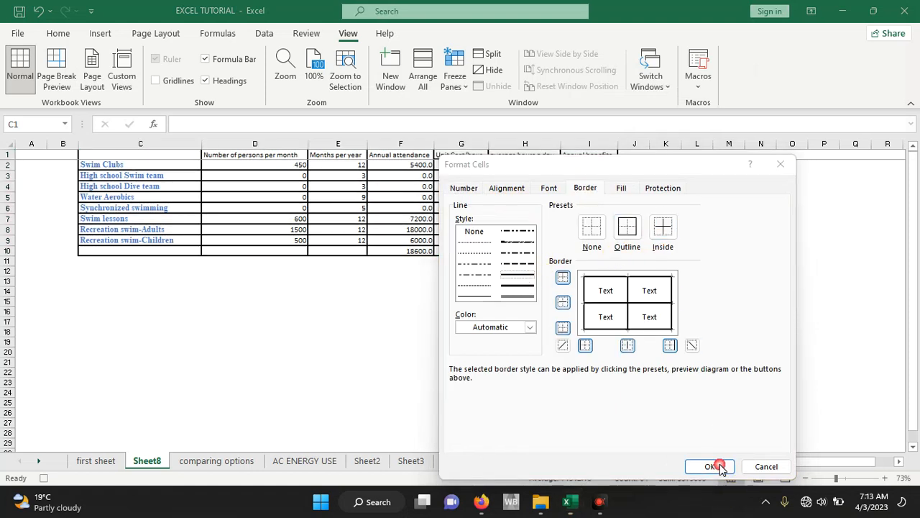
pyautogui.moveTo(602, 171); pyautogui.dragTo(601, 115)
pyautogui.click(706, 411)
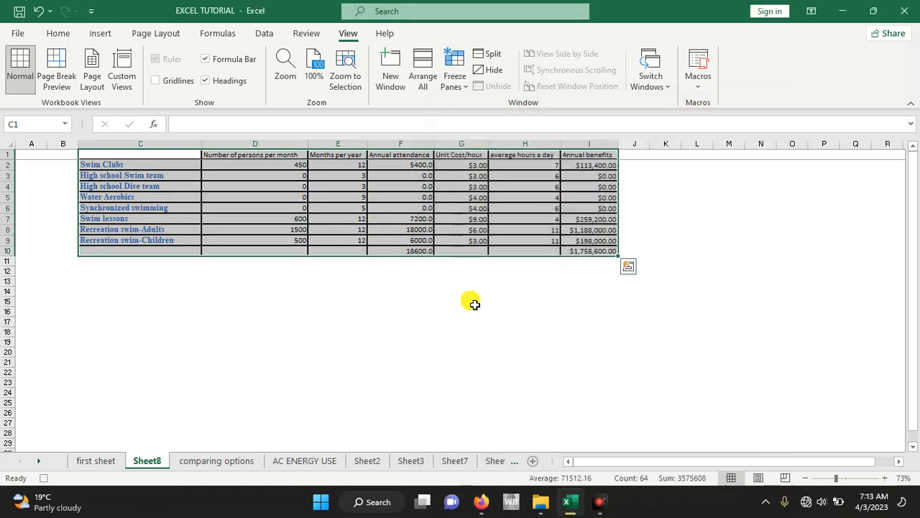
pyautogui.click(359, 293)
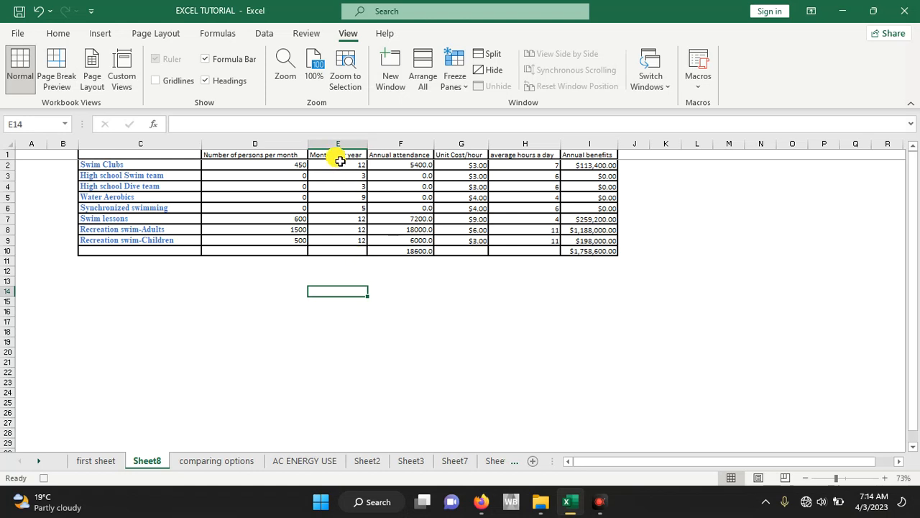
# - Copy the activity names, persons per month and months per year in C2:E9 and paste them at C14
pyautogui.moveTo(338, 170); pyautogui.dragTo(170, 240)
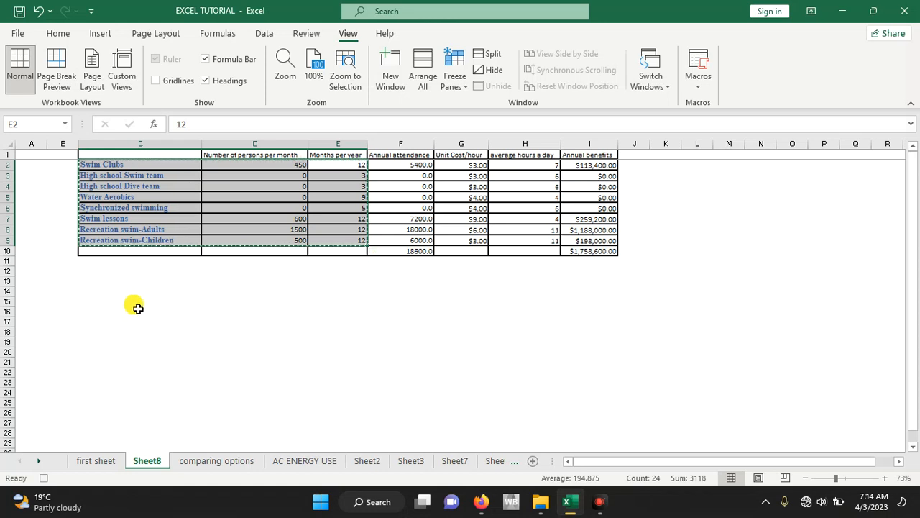
pyautogui.click(98, 293)
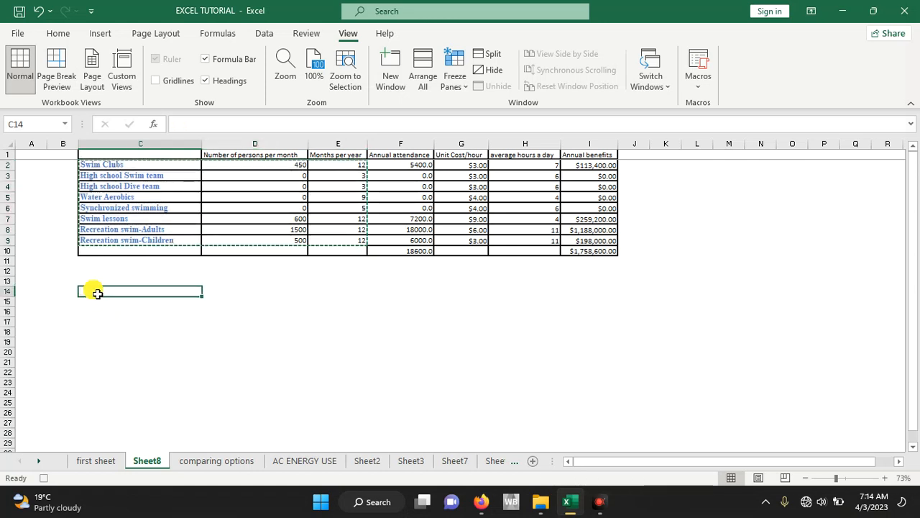
pyautogui.hotkey('ctrl', 'v')
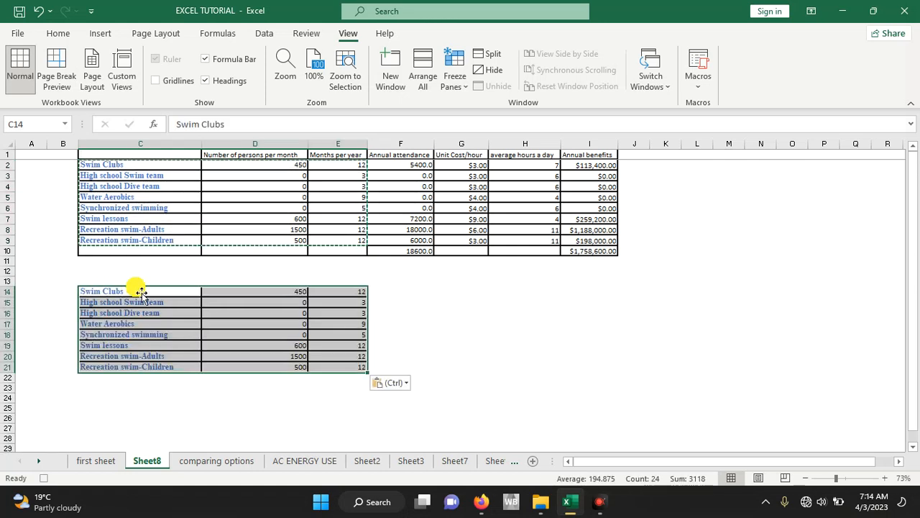
pyautogui.click(397, 291)
pyautogui.press('Escape')
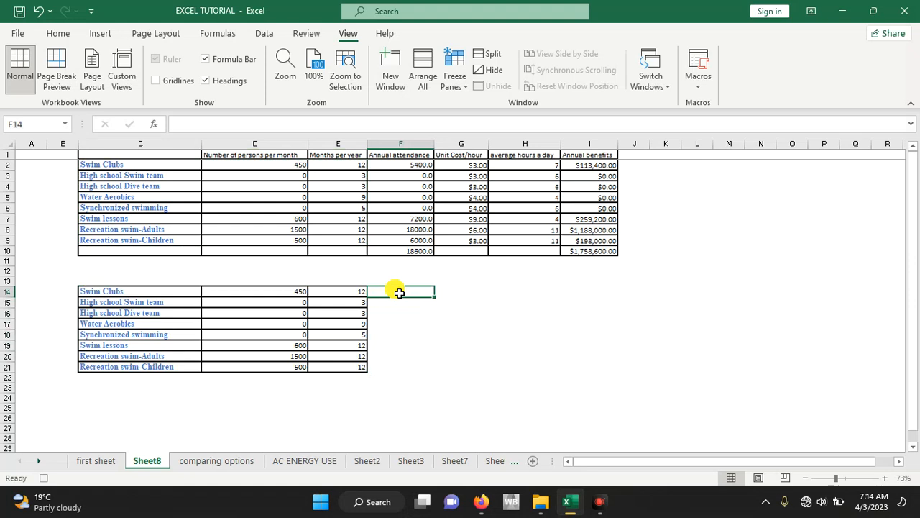
# - Stop recording the macro and run formardata
pyautogui.click(700, 83)
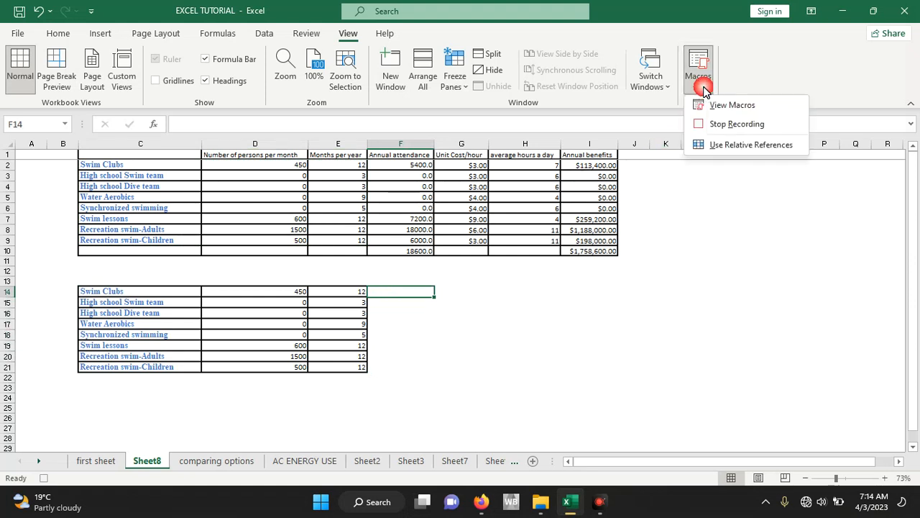
pyautogui.click(726, 128)
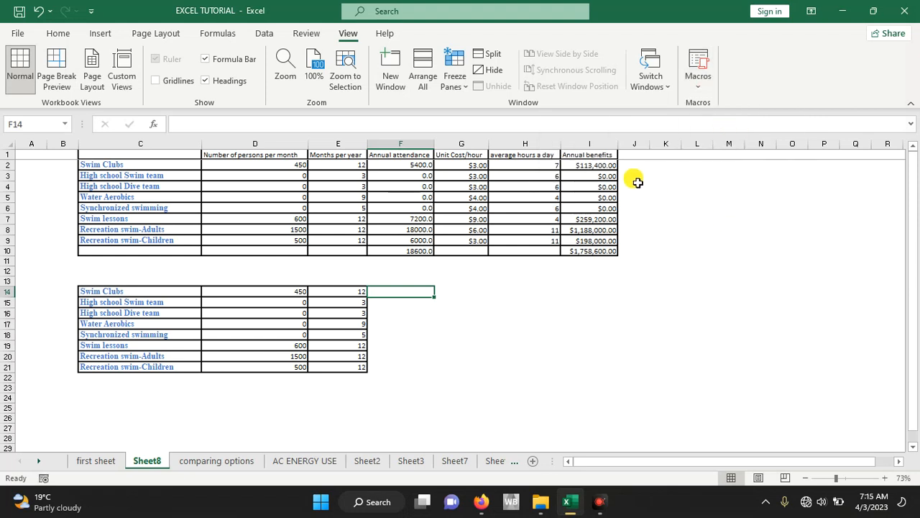
pyautogui.click(698, 85)
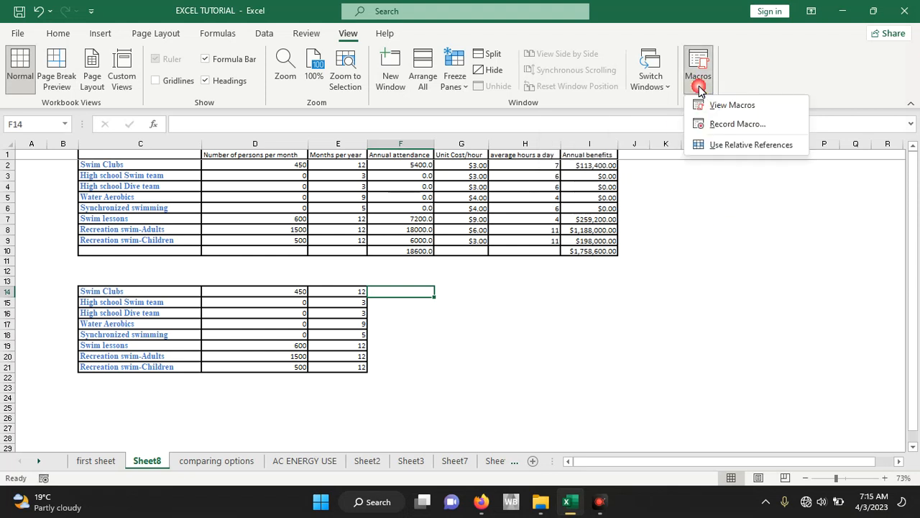
pyautogui.click(730, 107)
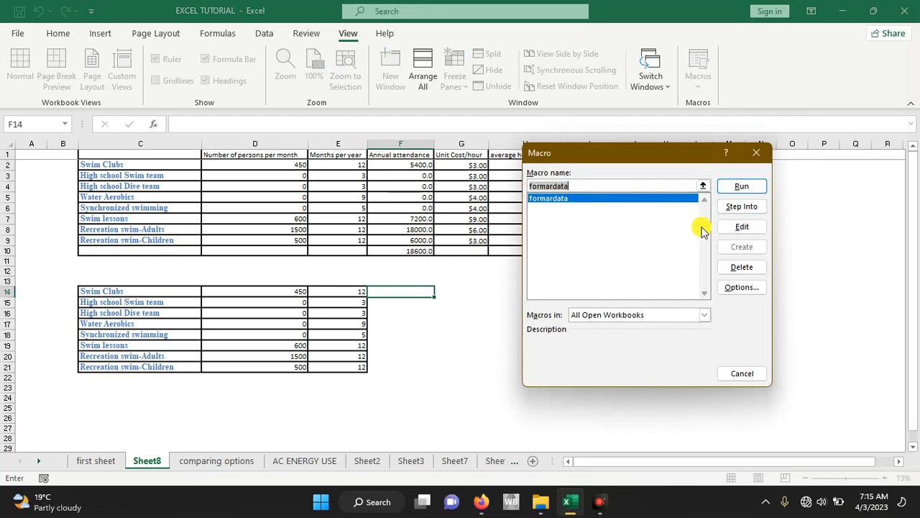
pyautogui.click(741, 188)
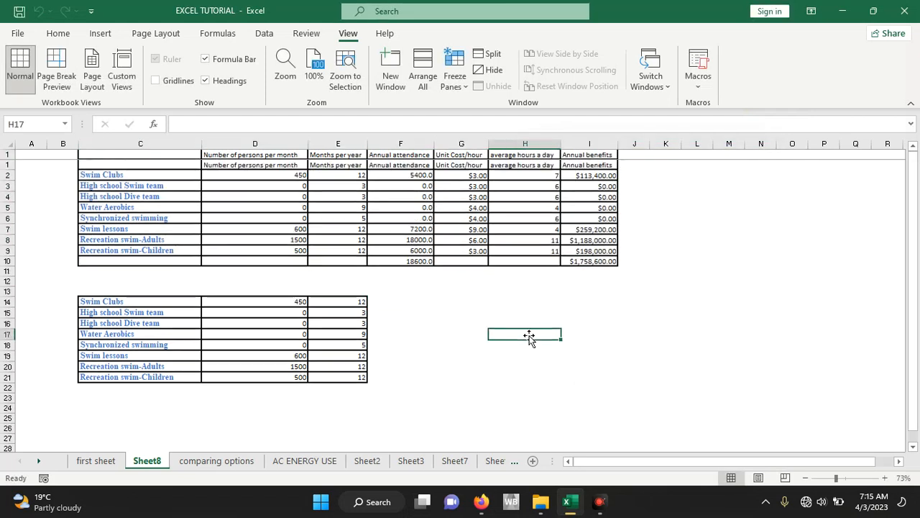
# - Clear the contents of B13:F25, which holds the copied activity data
pyautogui.moveTo(60, 282); pyautogui.dragTo(413, 409)
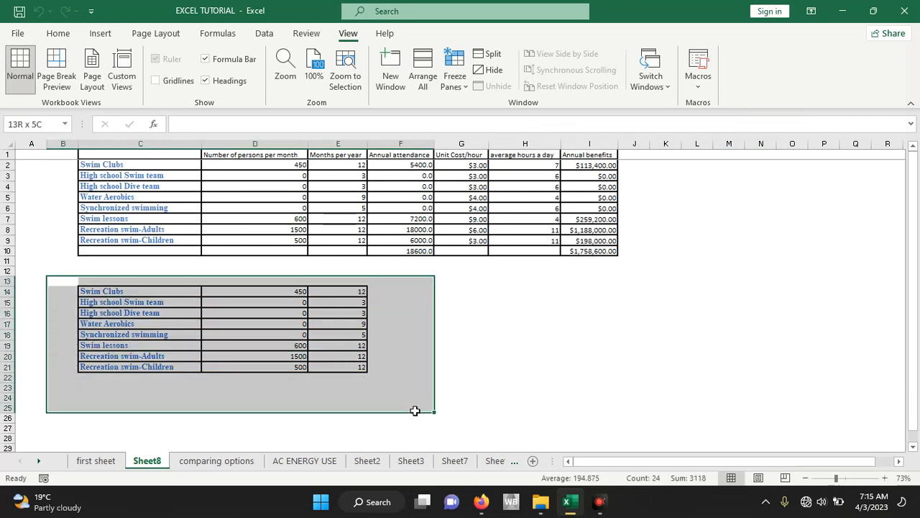
pyautogui.press('Delete')
pyautogui.click(595, 367)
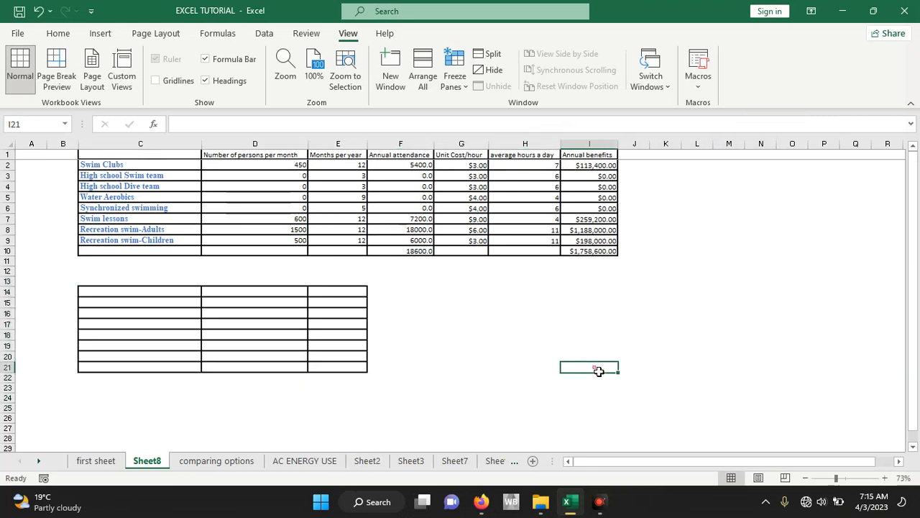
# - Run the formardata macro to refill the emptied activity table below the main table
pyautogui.click(709, 93)
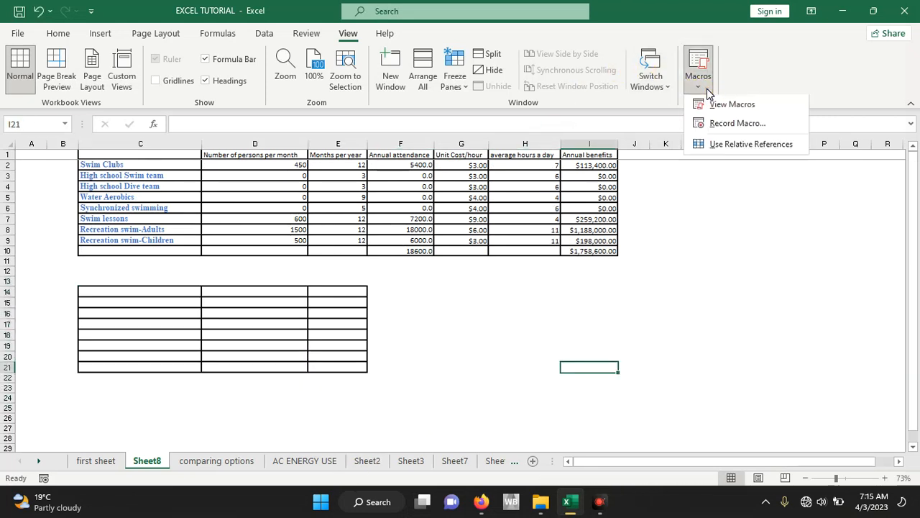
pyautogui.click(724, 115)
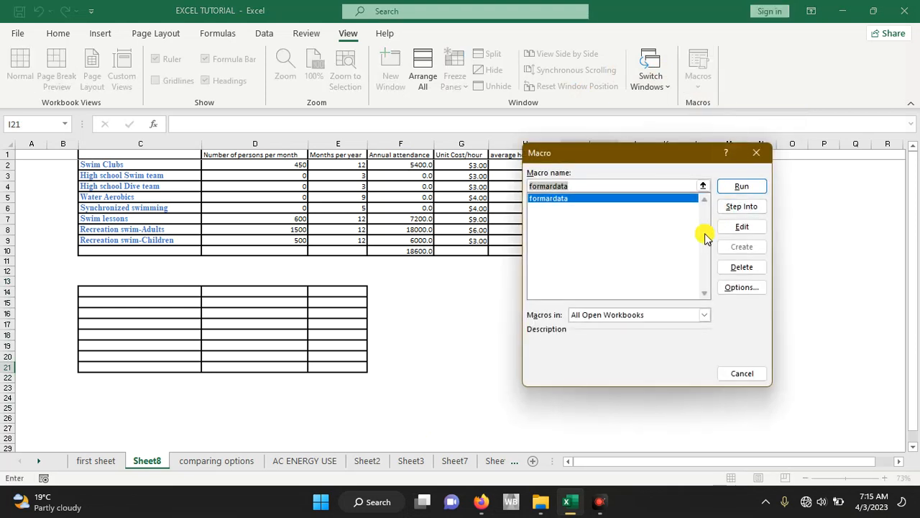
pyautogui.click(736, 188)
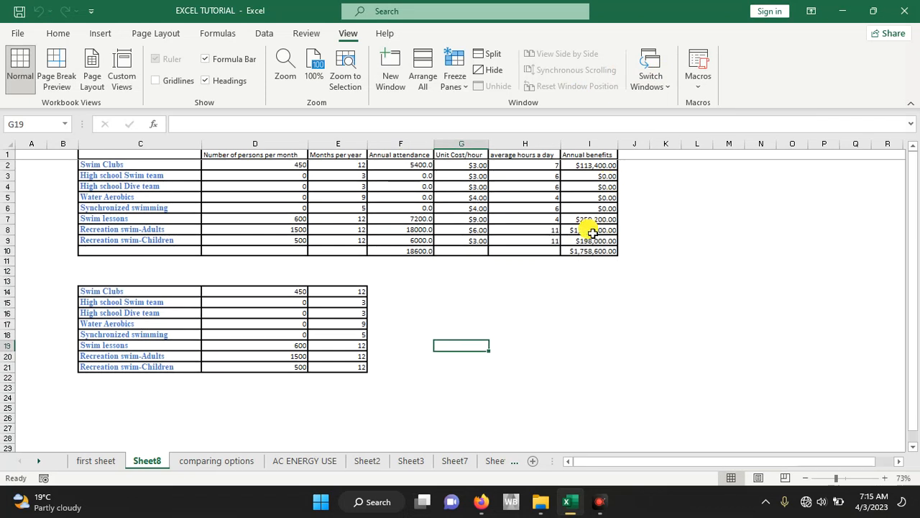
pyautogui.scroll(1, 594, 201)
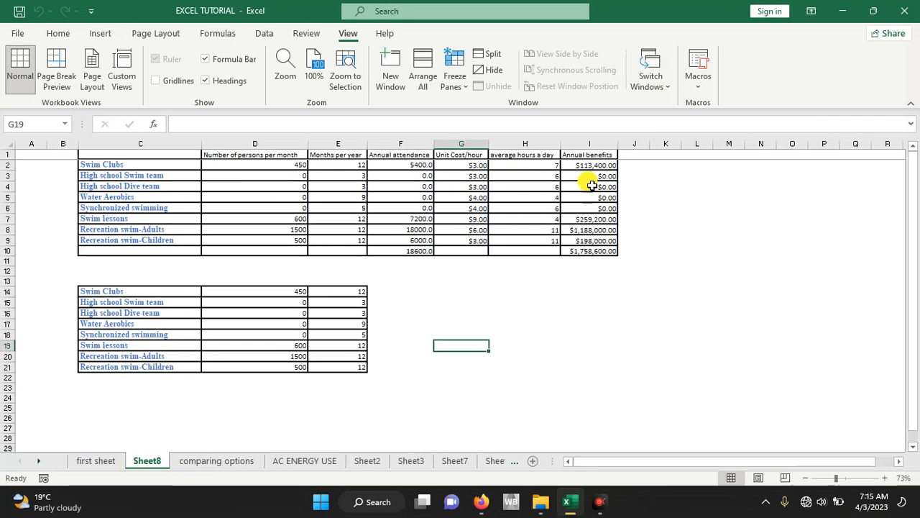
# - Clear the annual benefits in I2:I10 and run the formardata macro to recalculate them
pyautogui.moveTo(585, 164); pyautogui.dragTo(598, 252)
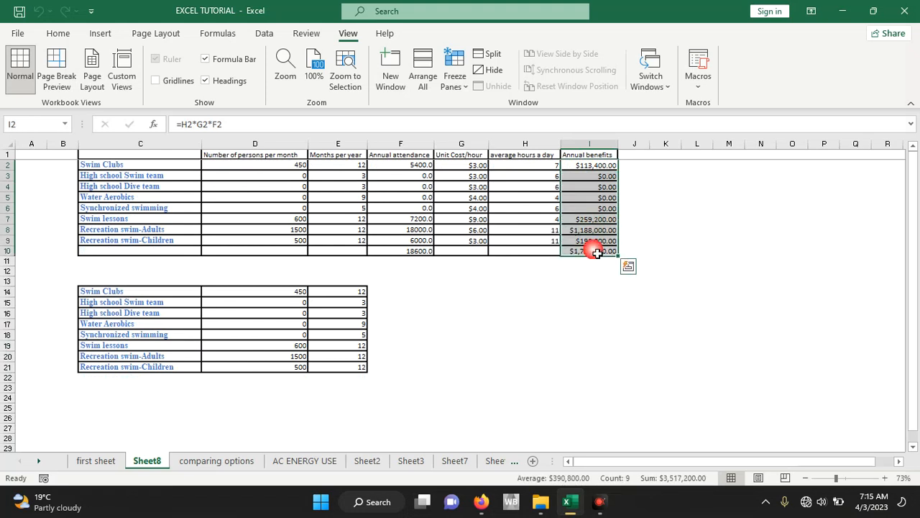
pyautogui.press('Delete')
pyautogui.click(586, 291)
pyautogui.click(698, 81)
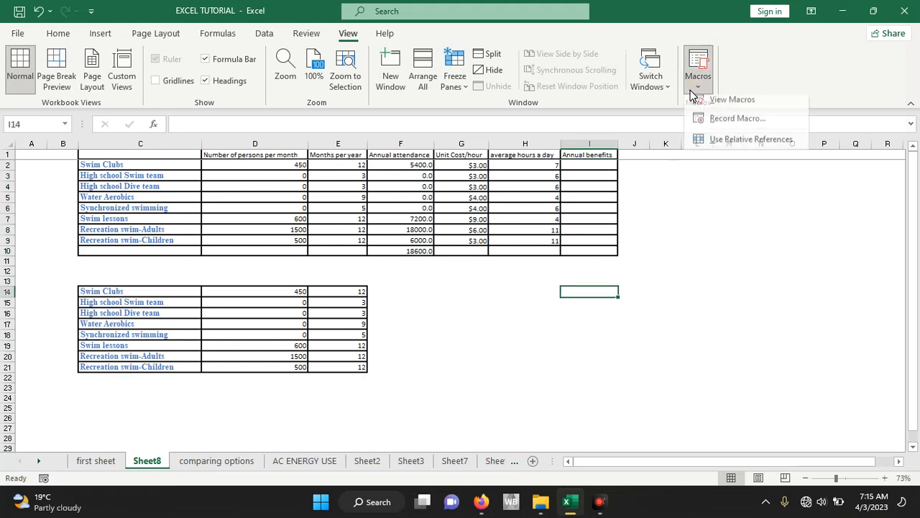
pyautogui.click(731, 106)
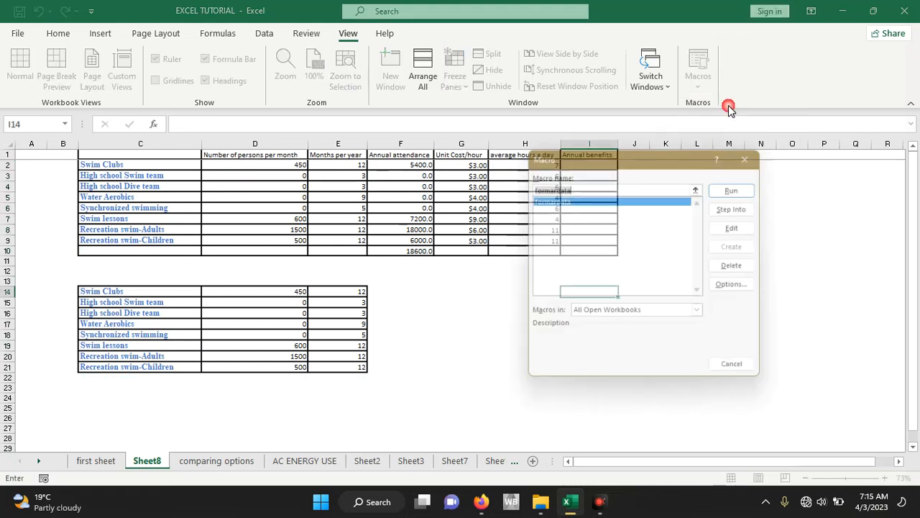
pyautogui.click(743, 189)
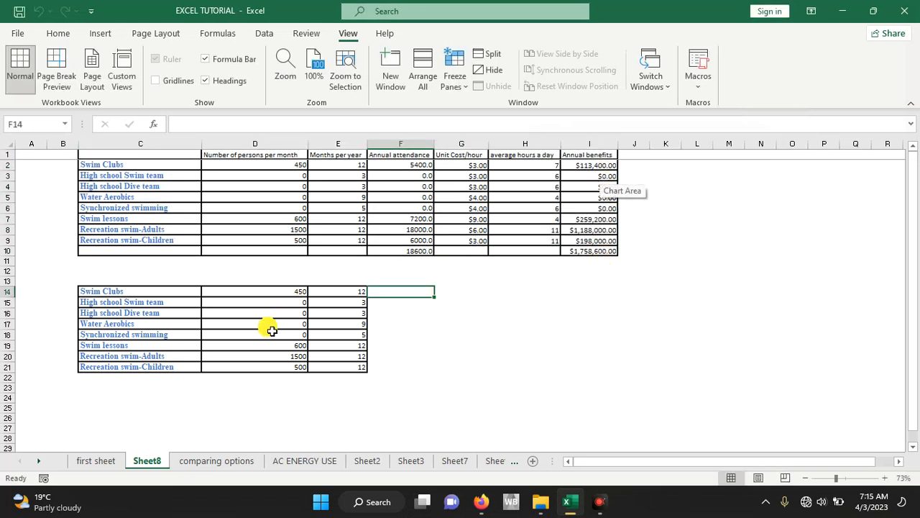
pyautogui.click(532, 366)
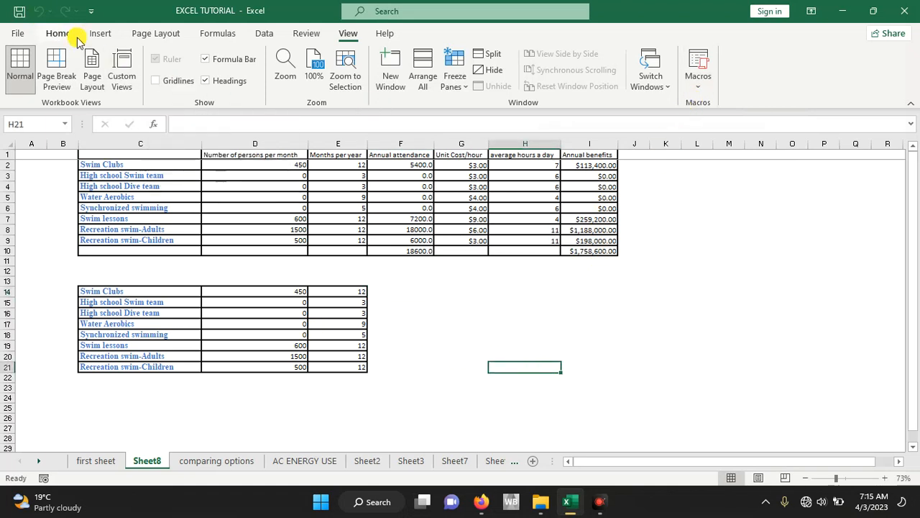
# - Draw a rectangle about 2.78" wide and 0.9" high below the main table around H13:J17 and label it FORMAT
pyautogui.click(100, 40)
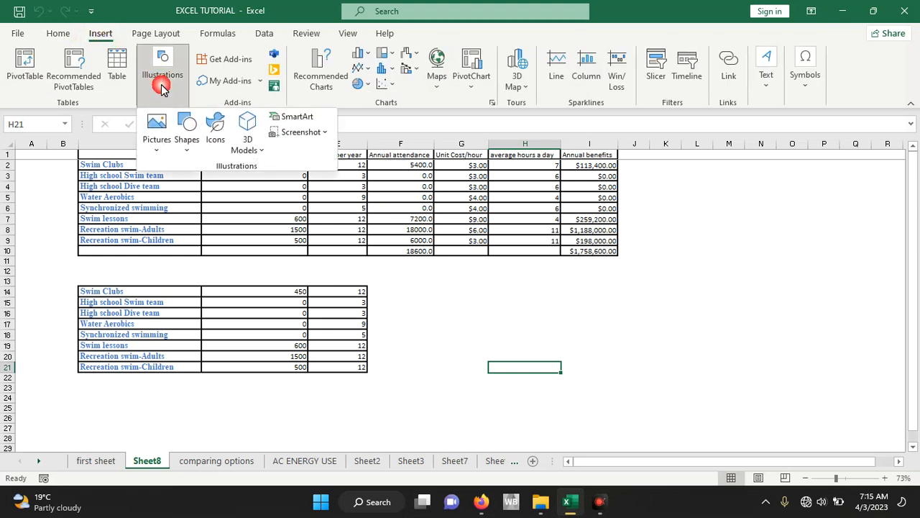
pyautogui.click(186, 130)
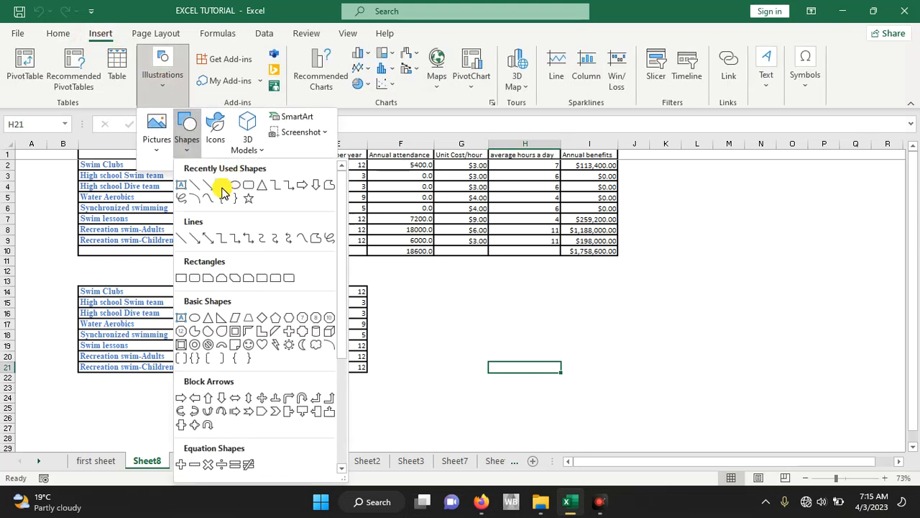
pyautogui.click(225, 191)
pyautogui.moveTo(518, 283); pyautogui.dragTo(649, 326)
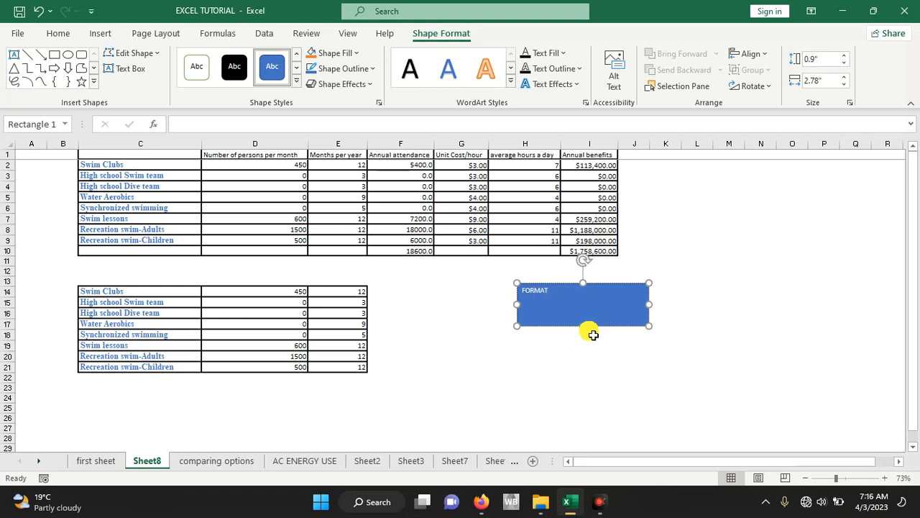
# - Set the rectangle's FORMAT text to size 40 and narrow the rectangle to fit the text
pyautogui.moveTo(555, 297); pyautogui.dragTo(553, 297)
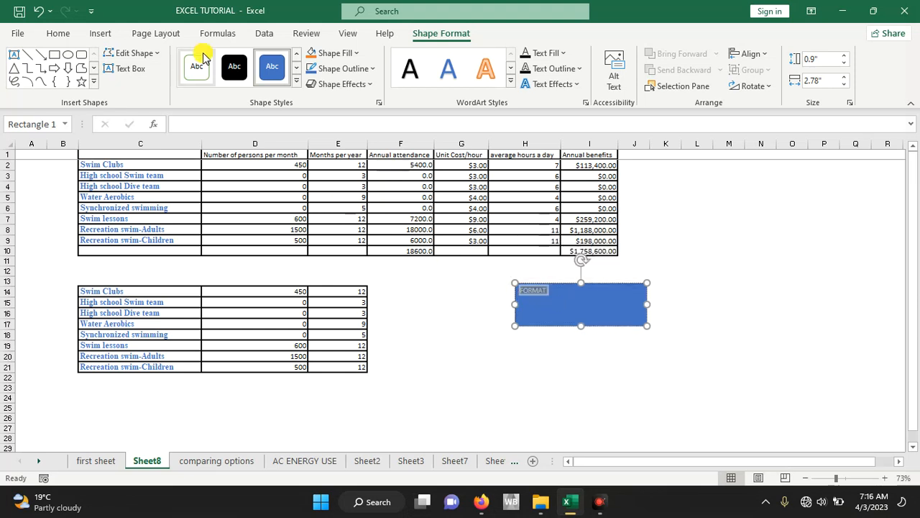
pyautogui.click(57, 33)
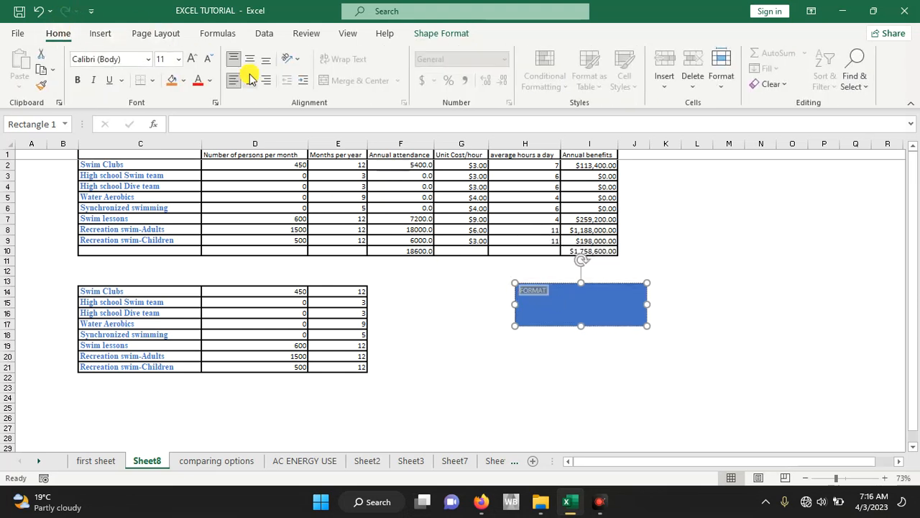
pyautogui.click(179, 60)
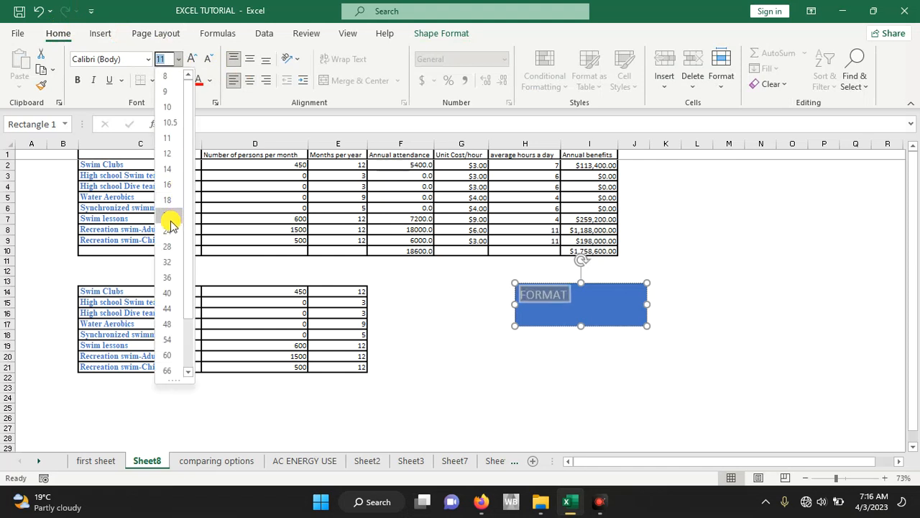
pyautogui.click(168, 292)
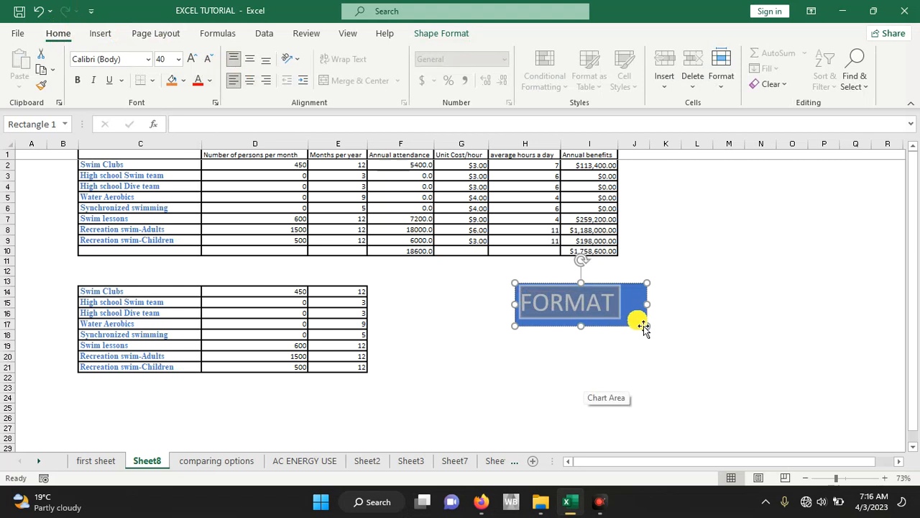
pyautogui.moveTo(648, 330); pyautogui.dragTo(623, 327)
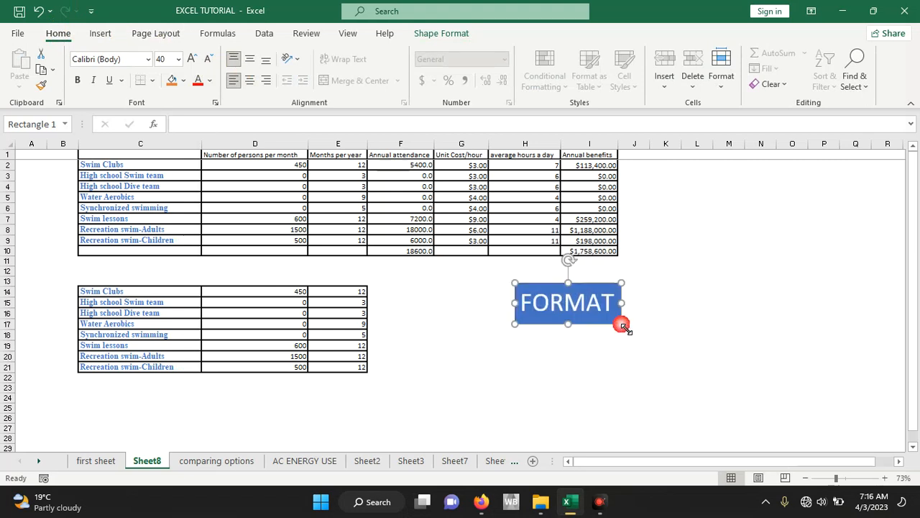
pyautogui.click(666, 334)
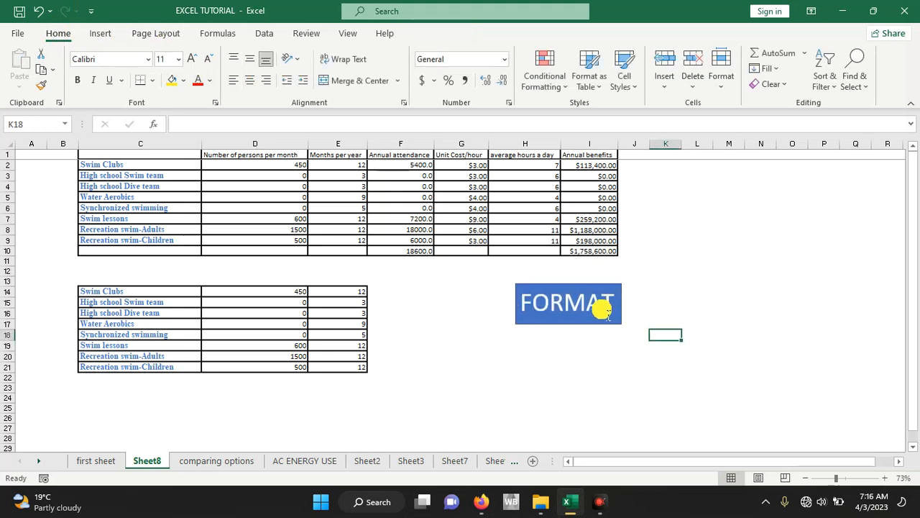
# - Assign the formardata macro to the FORMAT rectangle and deselect the shape
pyautogui.click(584, 288)
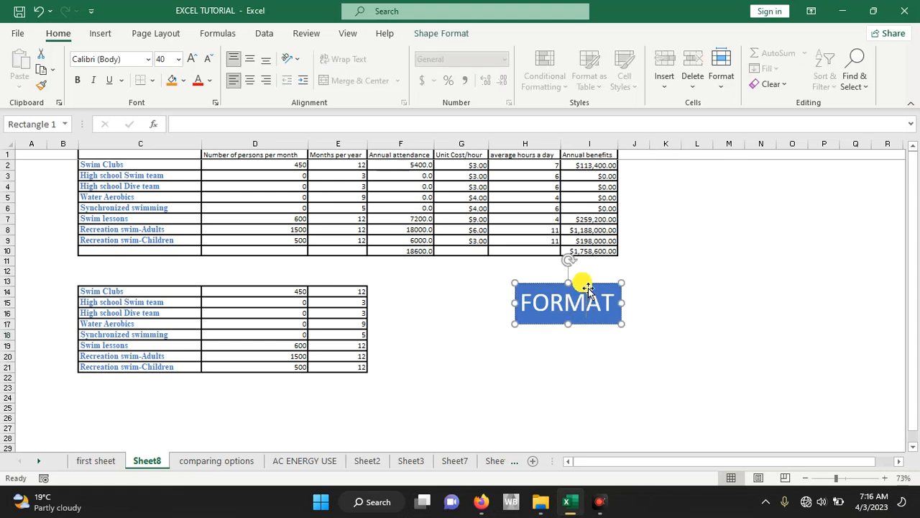
pyautogui.rightClick(588, 290)
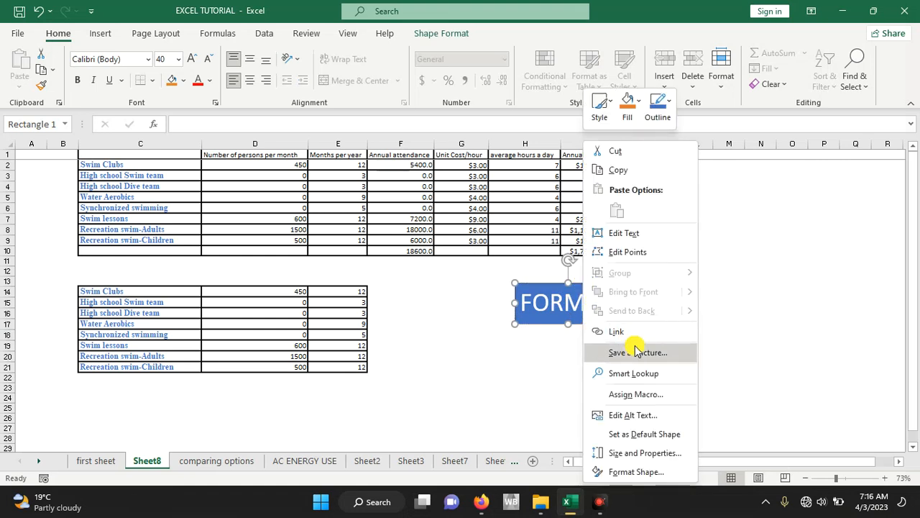
pyautogui.click(642, 395)
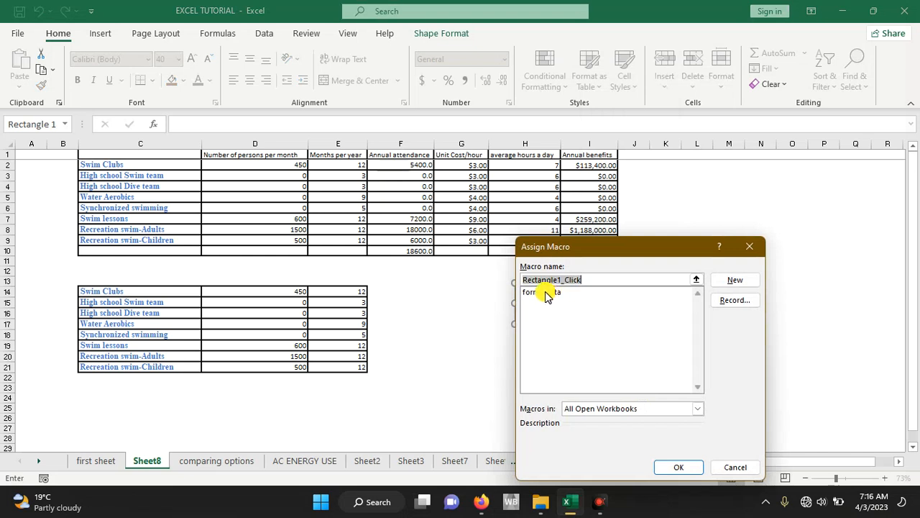
pyautogui.click(546, 293)
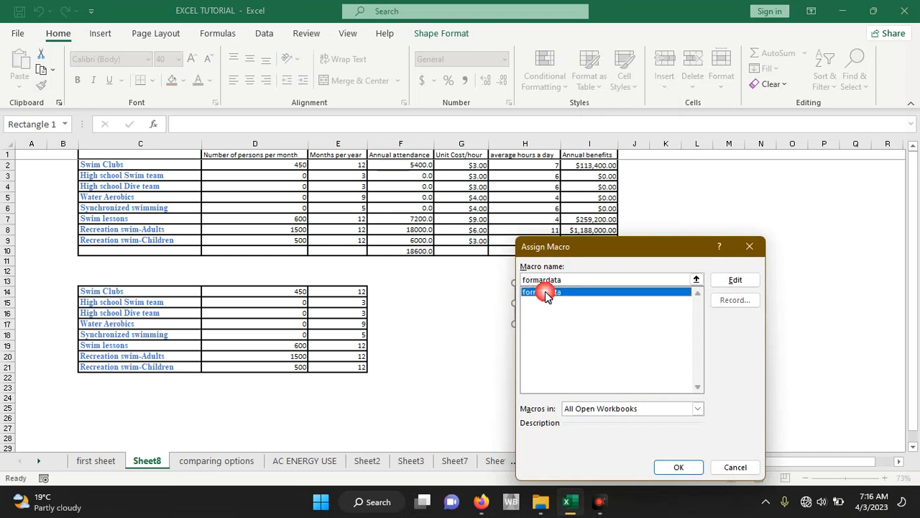
pyautogui.click(679, 468)
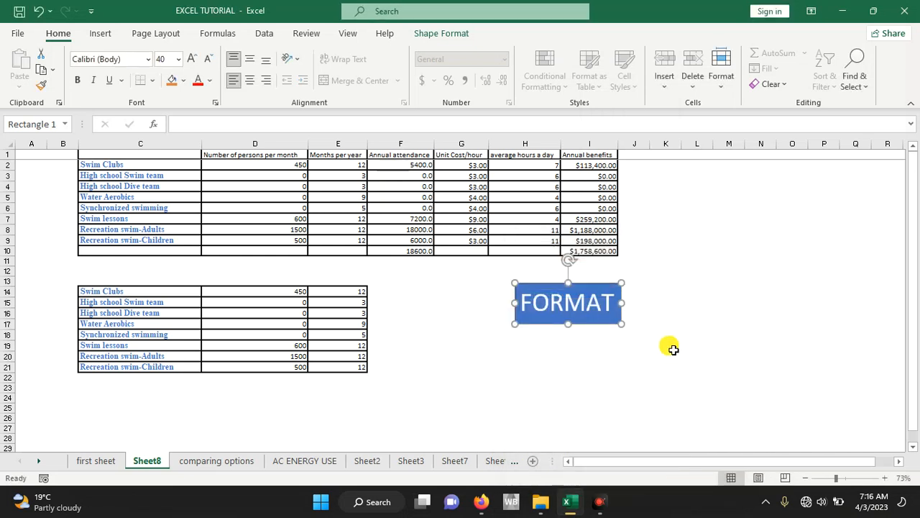
pyautogui.click(660, 262)
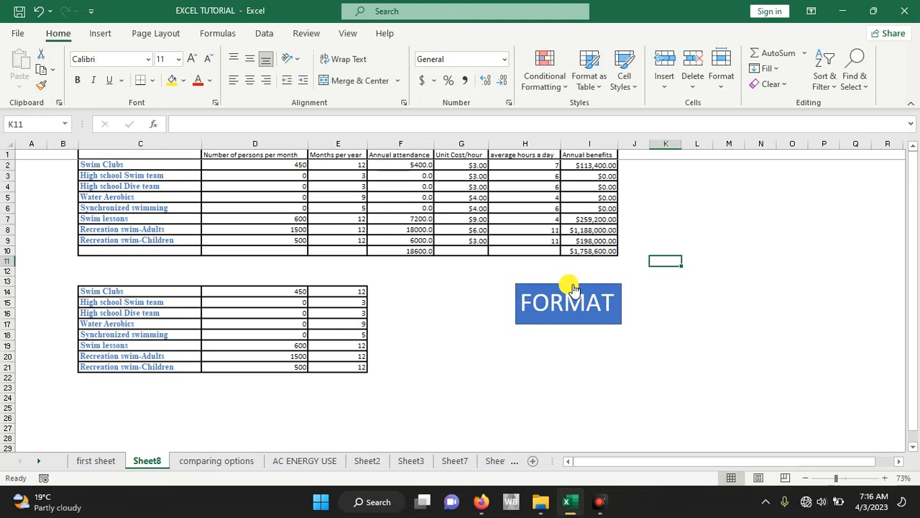
# - Clear the contents of I2:I10 and B13:F22, and run the assigned macro from the FORMAT rectangle
pyautogui.moveTo(593, 164); pyautogui.dragTo(597, 265)
pyautogui.press('Delete')
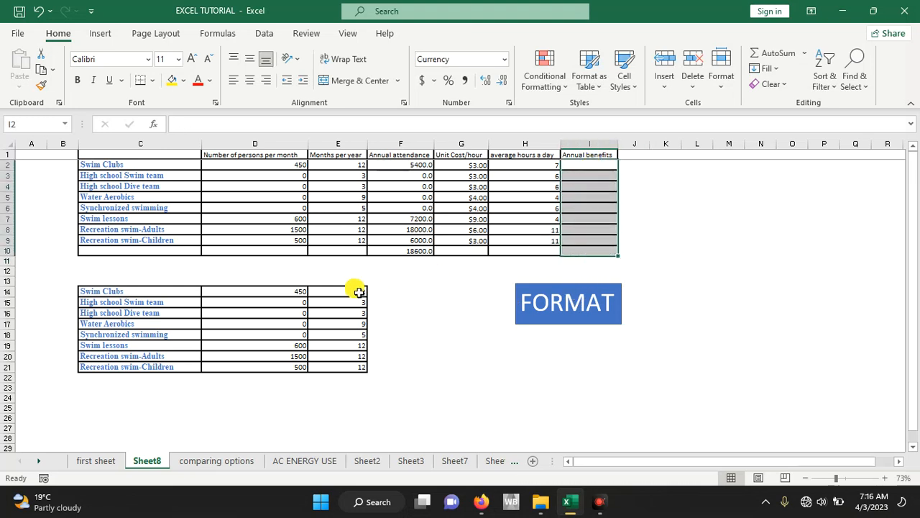
pyautogui.moveTo(69, 279); pyautogui.dragTo(395, 380)
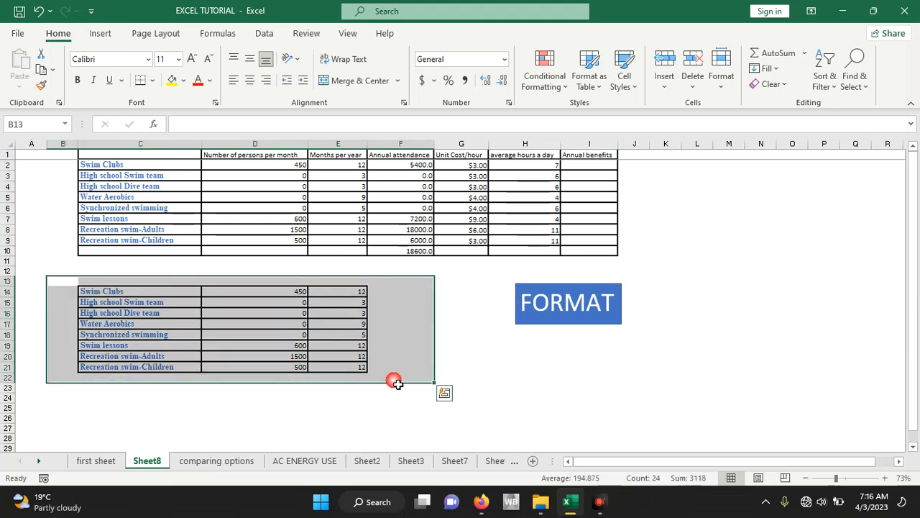
pyautogui.press('Delete')
pyautogui.click(515, 370)
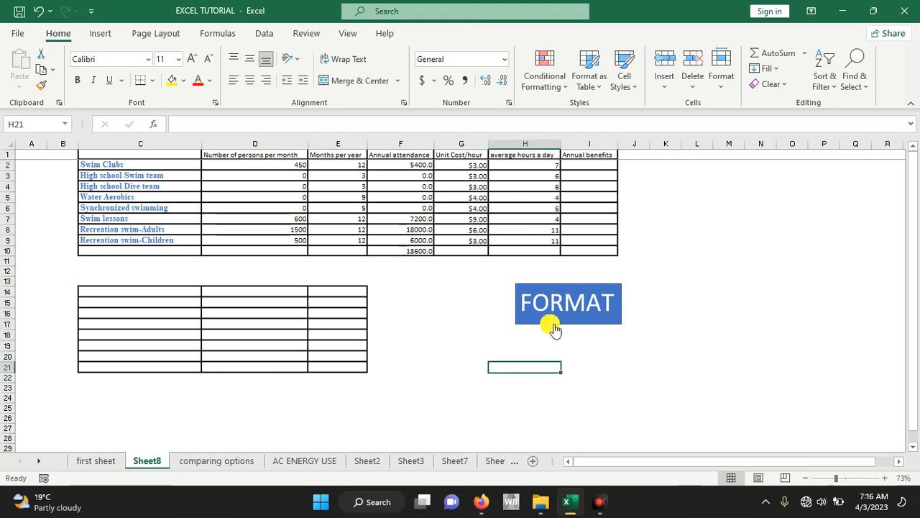
pyautogui.click(568, 298)
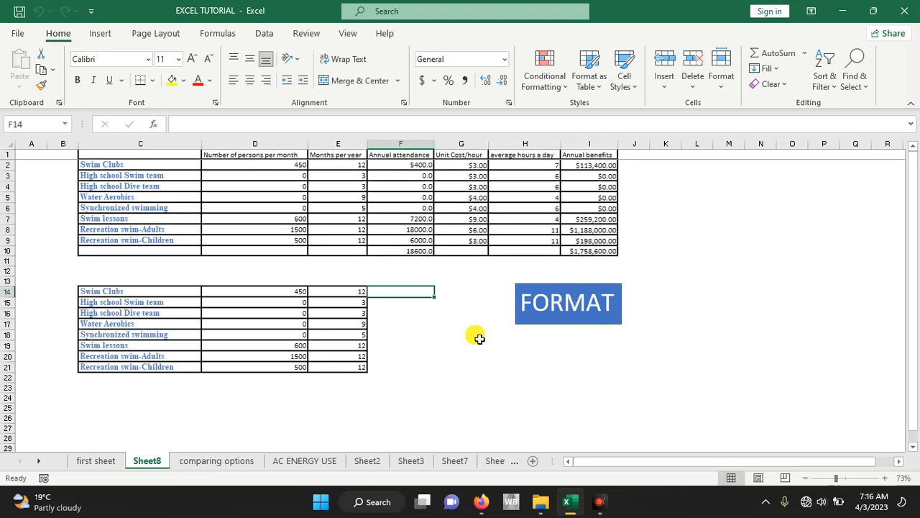
pyautogui.click(565, 300)
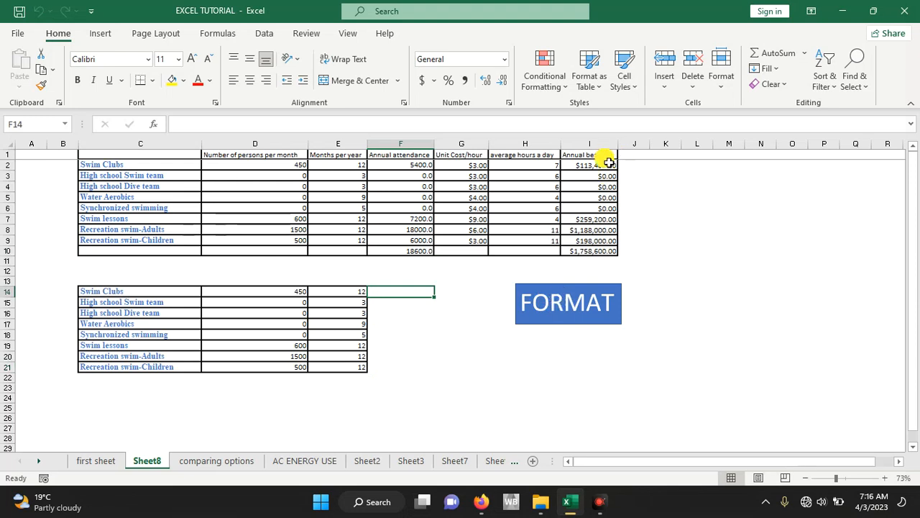
# - Empty the annual benefits in I2:I10 and the copied activity data in B13:F22
pyautogui.moveTo(590, 165); pyautogui.dragTo(576, 252)
pyautogui.press('Delete')
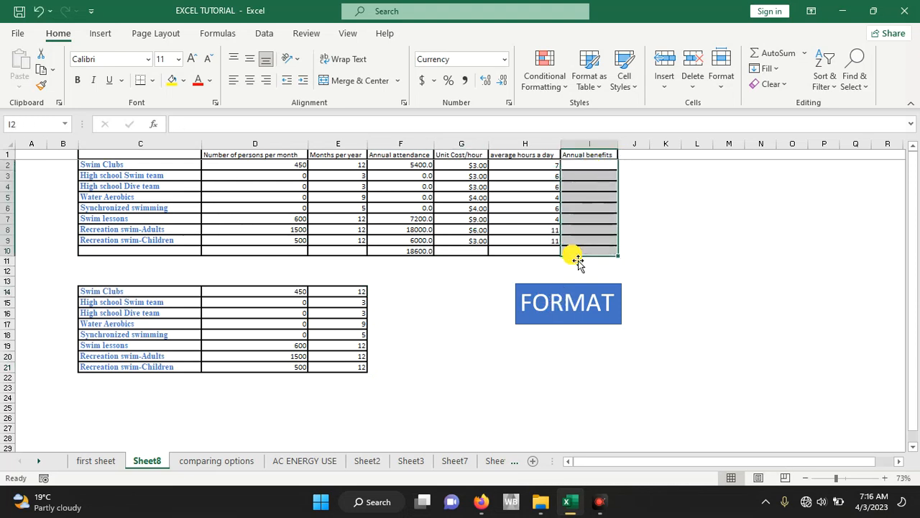
pyautogui.moveTo(72, 281); pyautogui.dragTo(378, 387)
pyautogui.press('Delete')
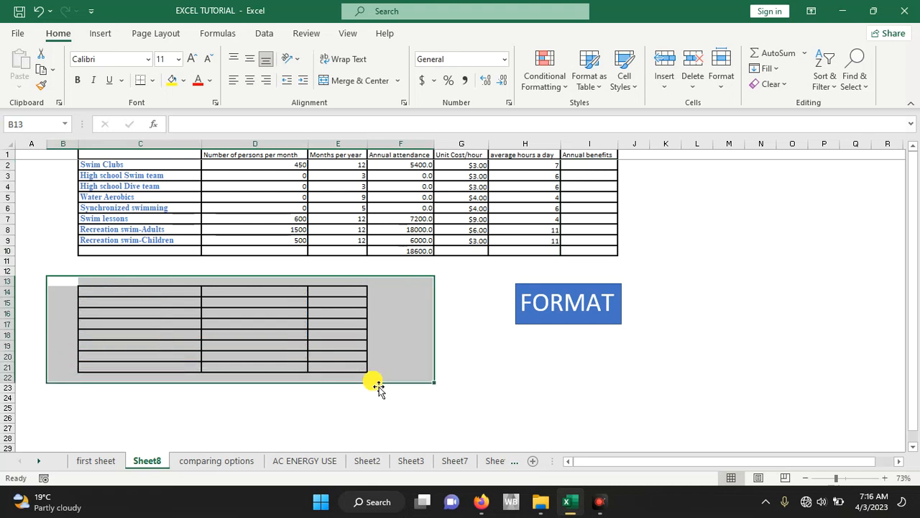